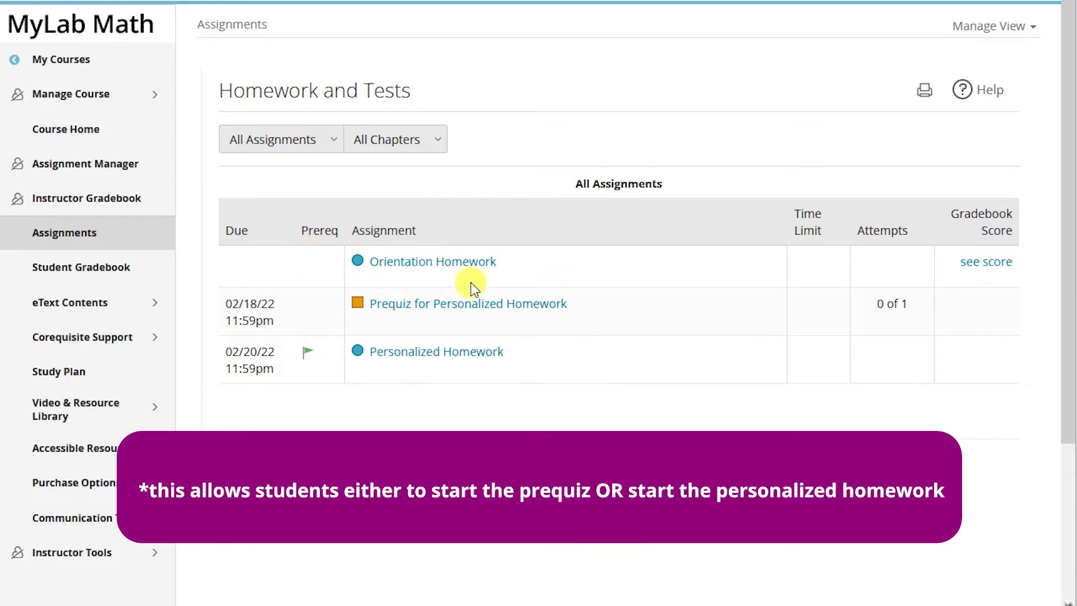
# - Show the gradebook score for Orientation Homework in the assignments list
pyautogui.click(987, 265)
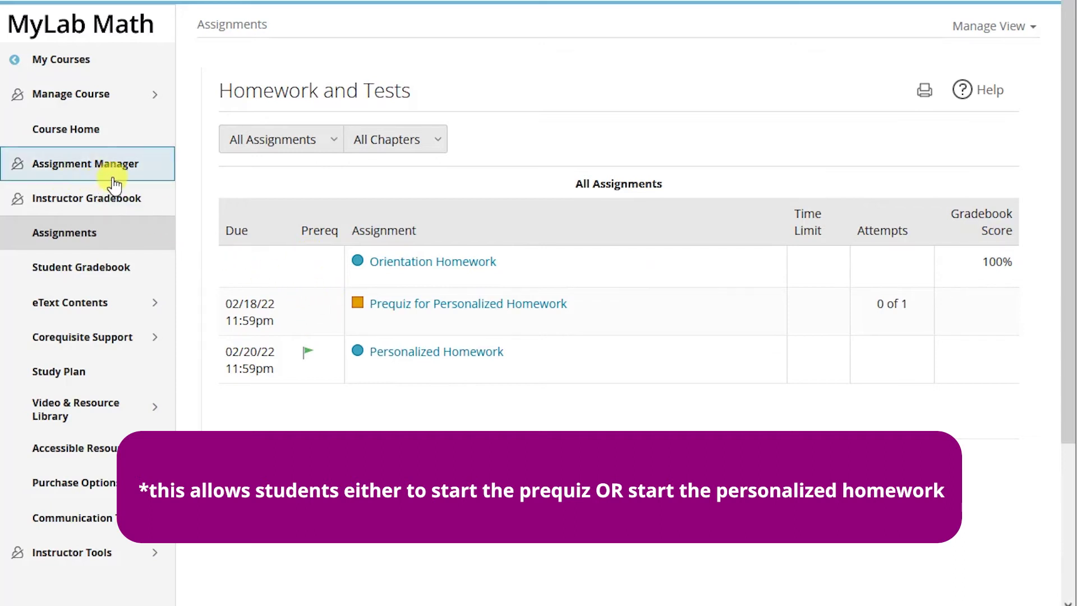
# - Open the course's assignment prerequisites for editing and switch them to Advanced Settings
pyautogui.click(134, 171)
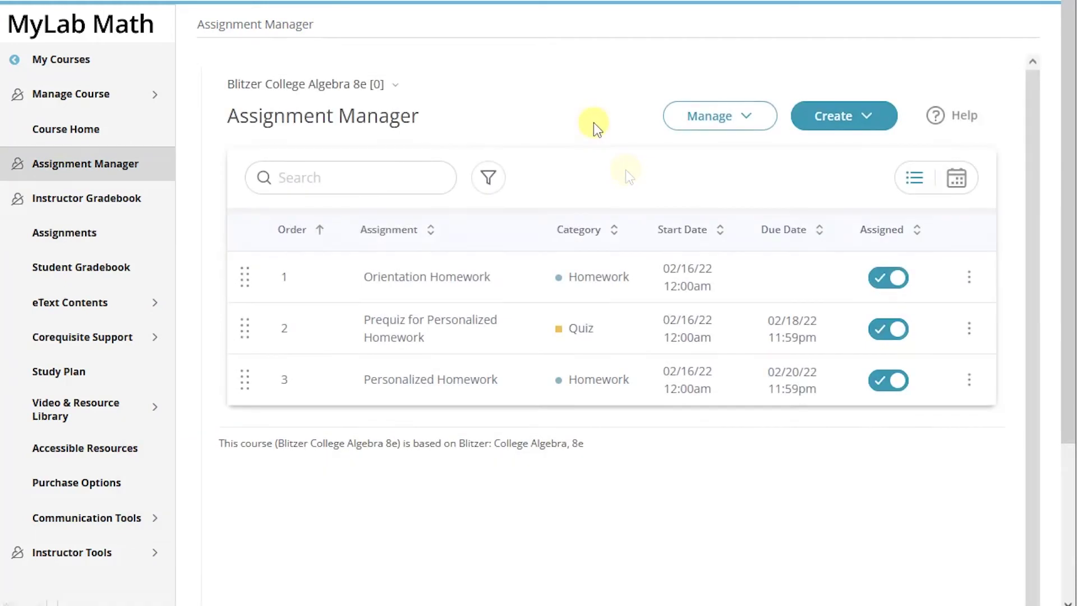
pyautogui.click(761, 123)
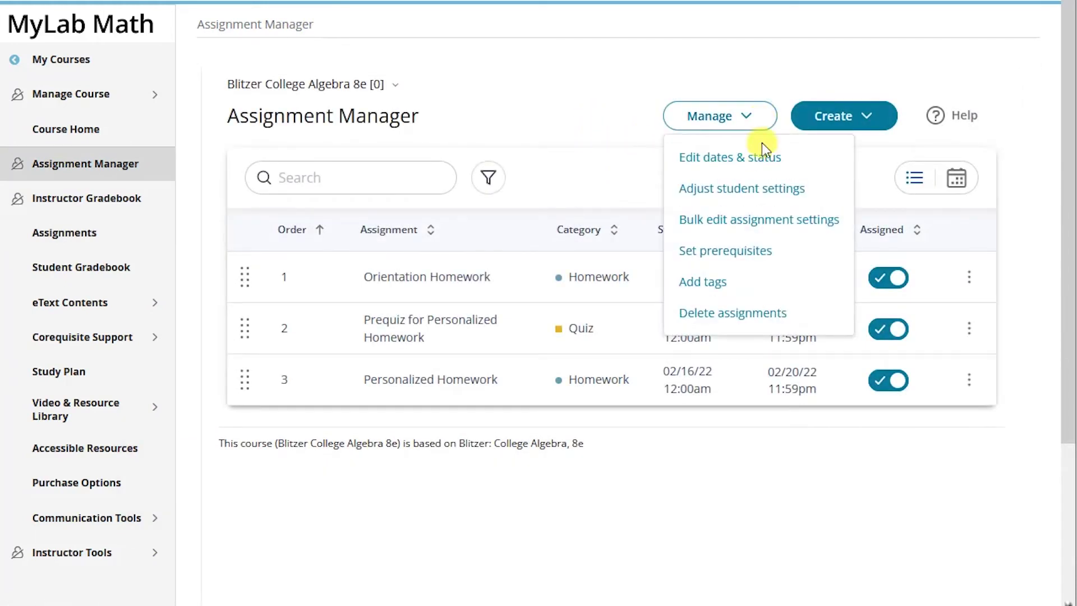
pyautogui.click(749, 250)
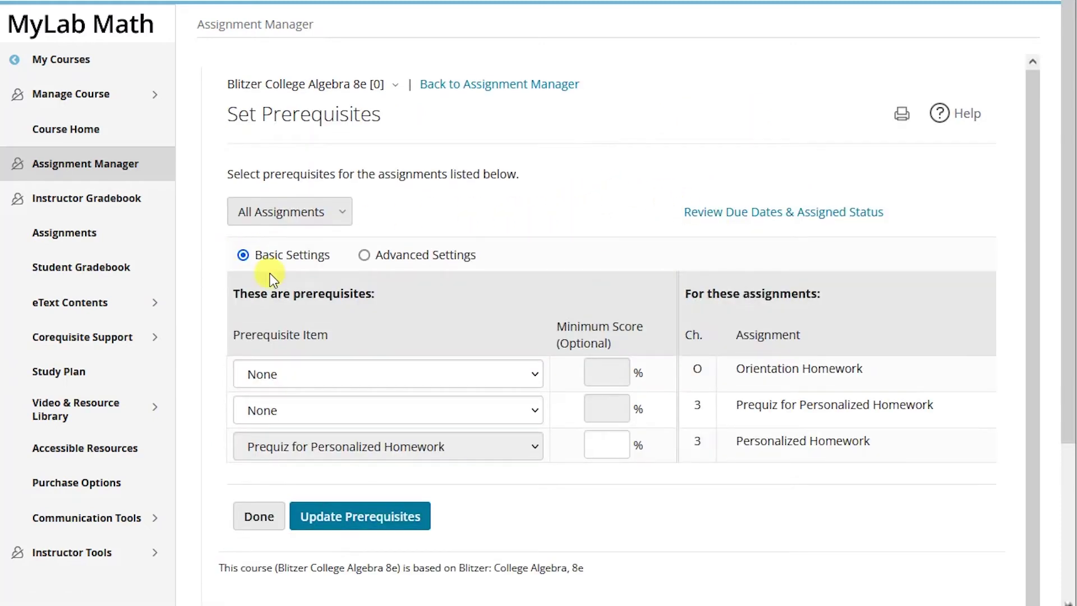
pyautogui.click(364, 254)
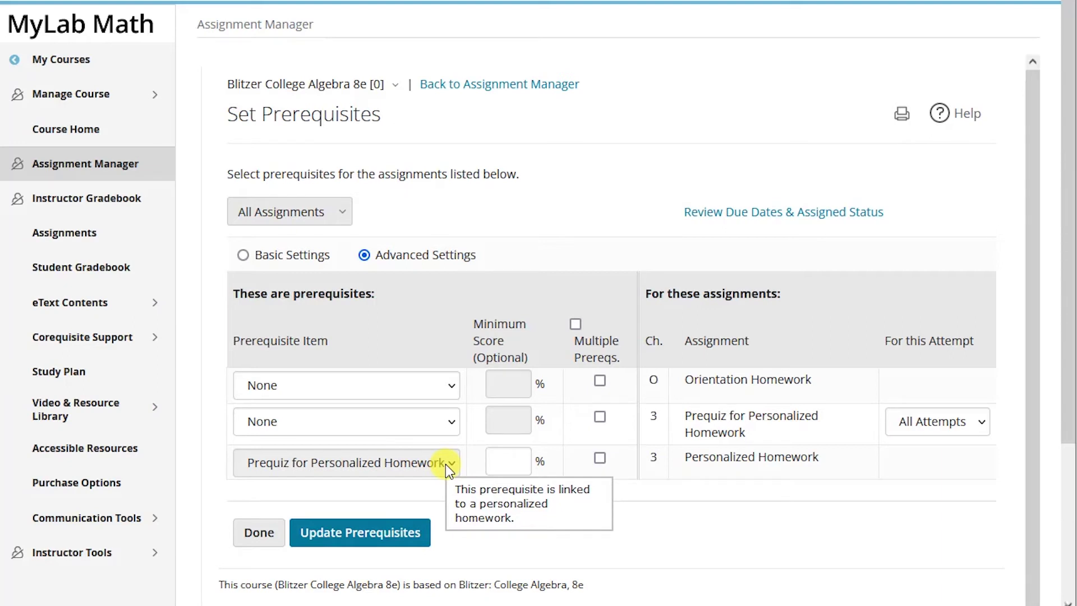
# - Allow multiple prerequisites for Personalized Homework and add Orientation Homework as its alternate prerequisite
pyautogui.click(600, 459)
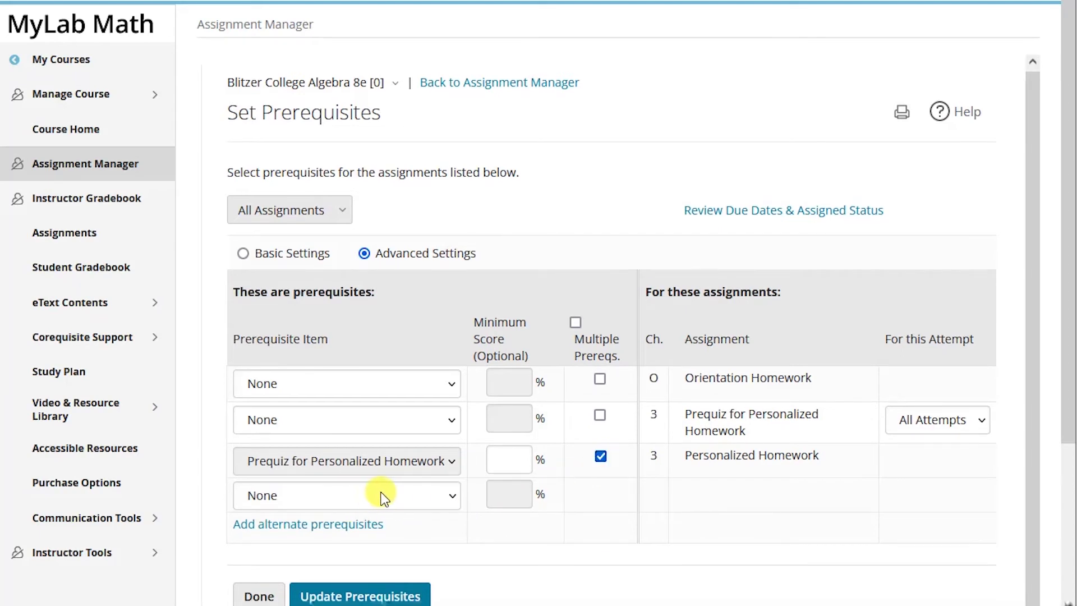
pyautogui.click(339, 524)
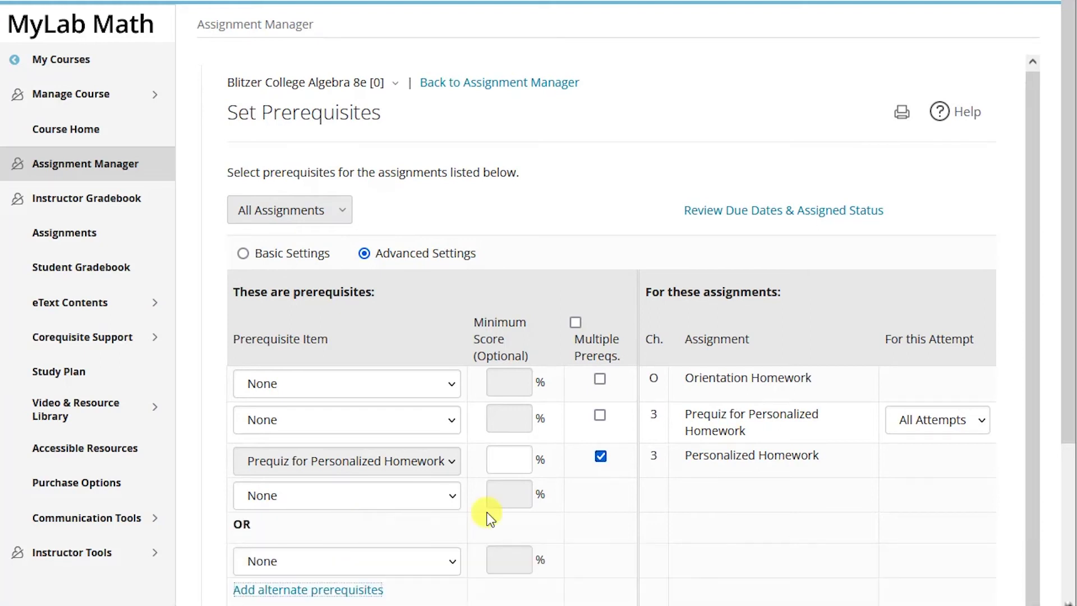
pyautogui.click(426, 544)
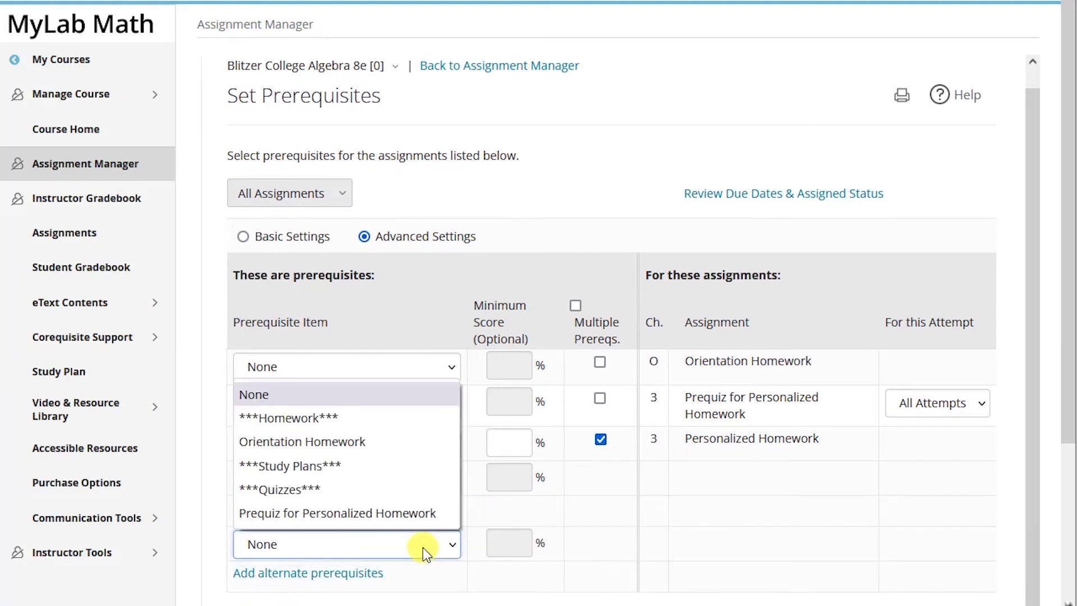
pyautogui.click(399, 443)
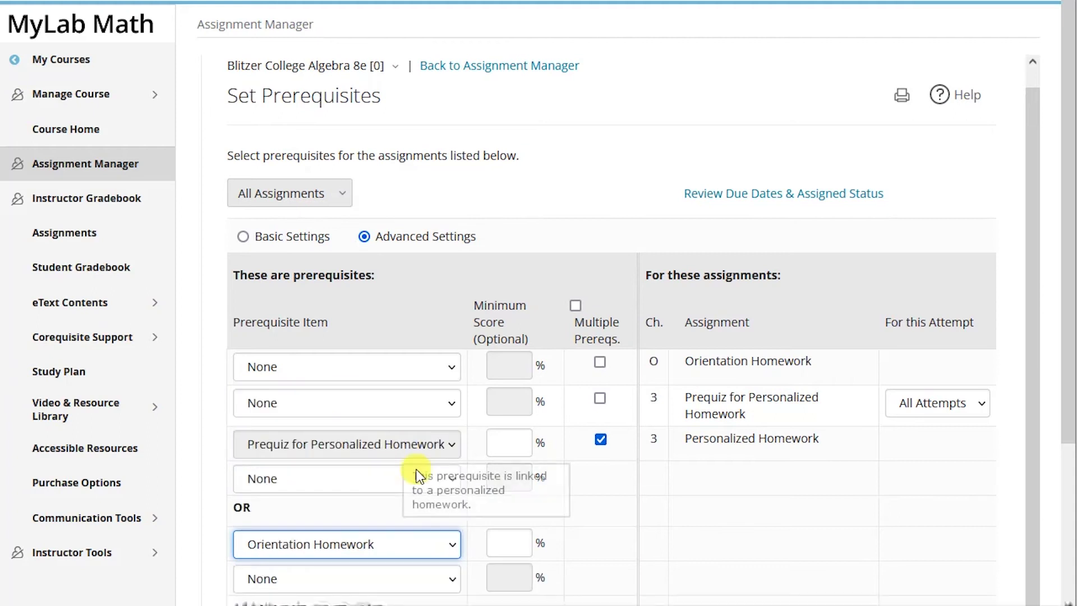
# - Require a minimum score of 100% on the alternate Orientation Homework prerequisite and save the updated prerequisites
pyautogui.click(502, 552)
pyautogui.write('100')
pyautogui.scroll(-1, 607, 520)
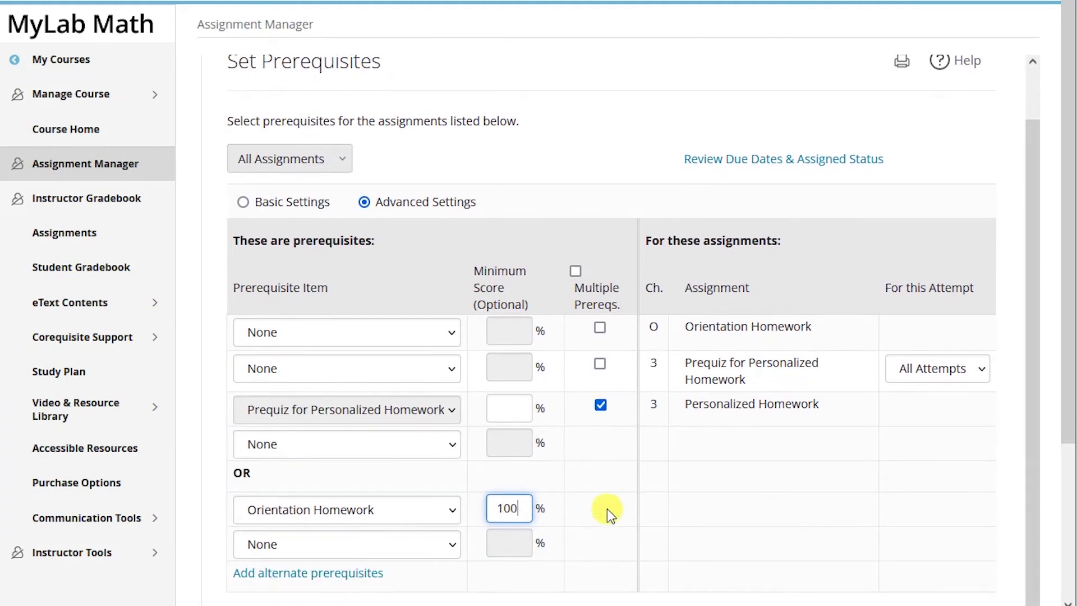
pyautogui.scroll(-4, 449, 563)
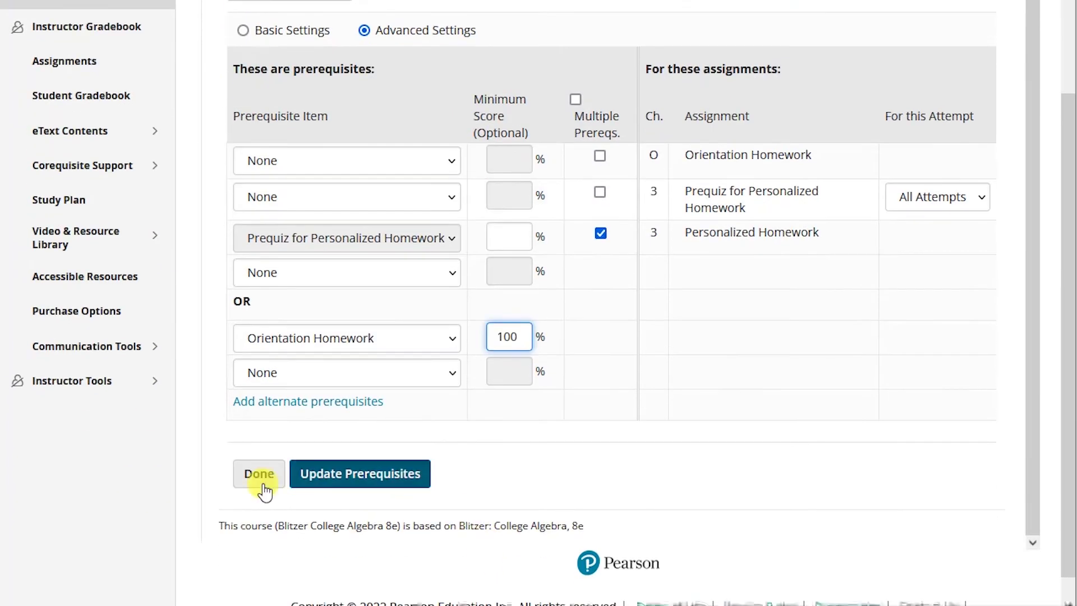
pyautogui.click(347, 491)
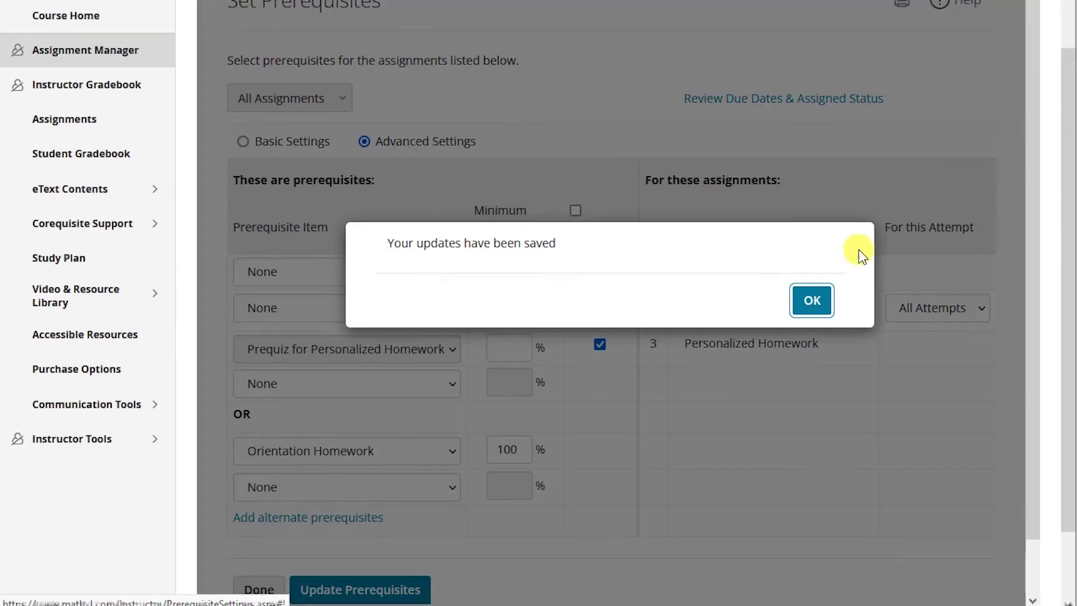
pyautogui.click(811, 302)
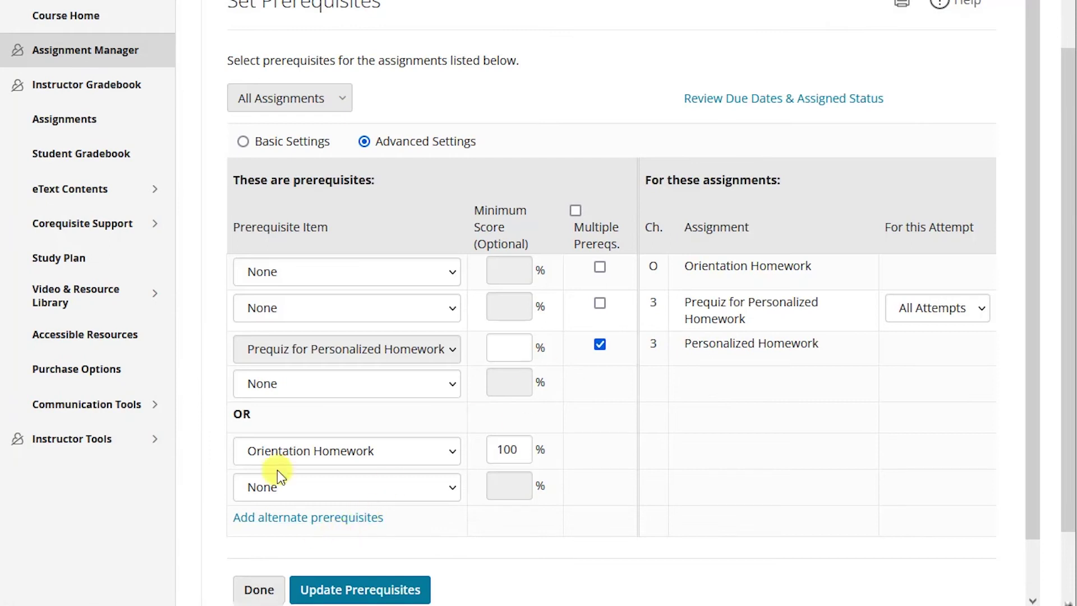
# - Check the assignments list as students see it and show the Orientation Homework score
pyautogui.click(78, 127)
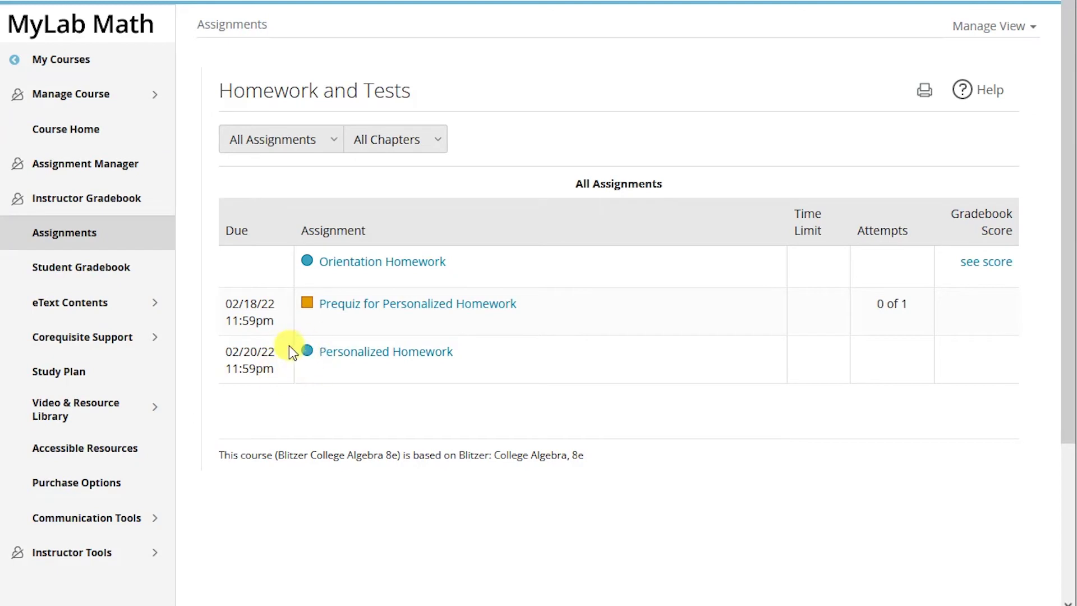
pyautogui.click(1001, 268)
# - Edit Personalized Homework and choose Prequiz for Personalized Homework as the quiz giving automatic credit for mastered objectives
pyautogui.click(120, 171)
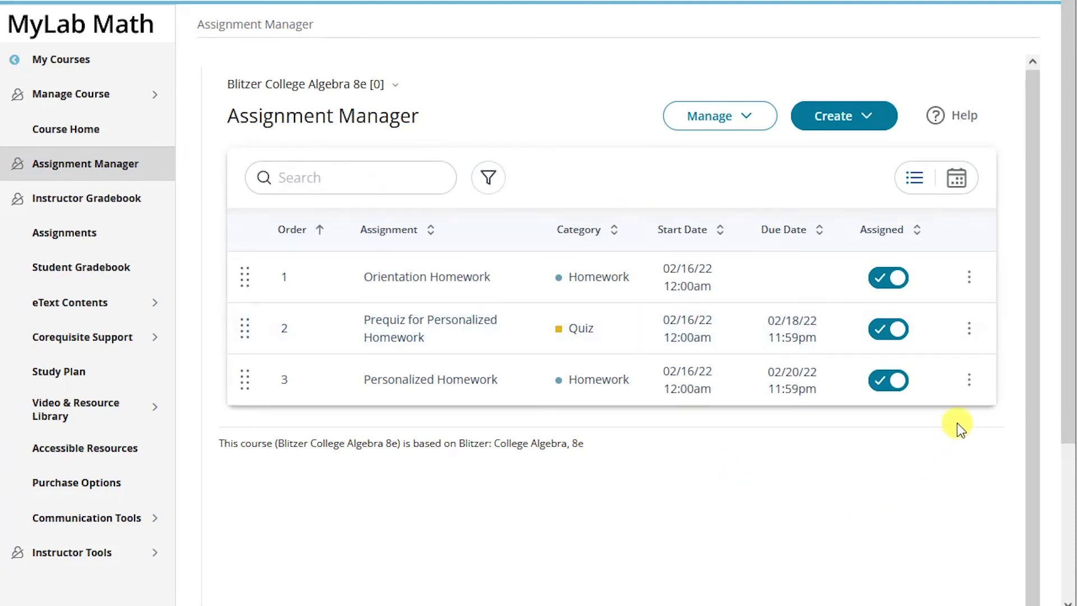
pyautogui.click(969, 381)
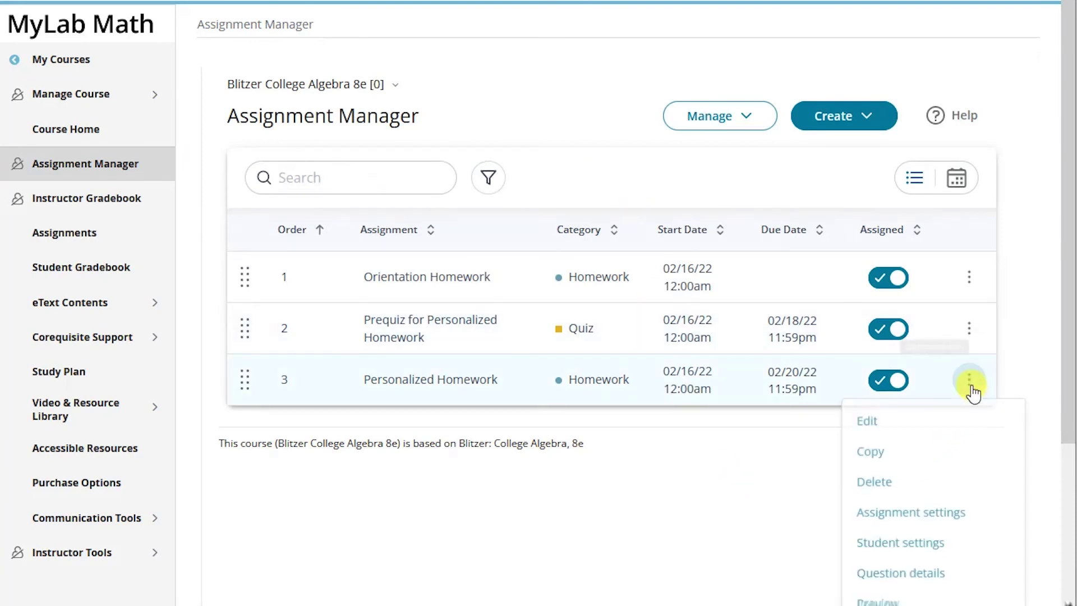
pyautogui.click(909, 420)
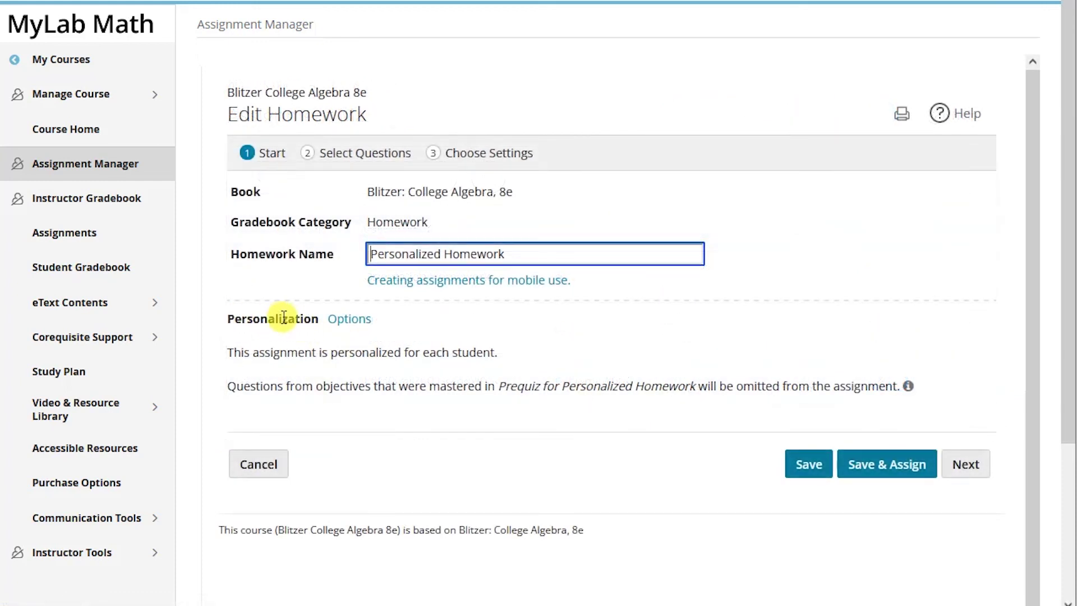
pyautogui.click(338, 320)
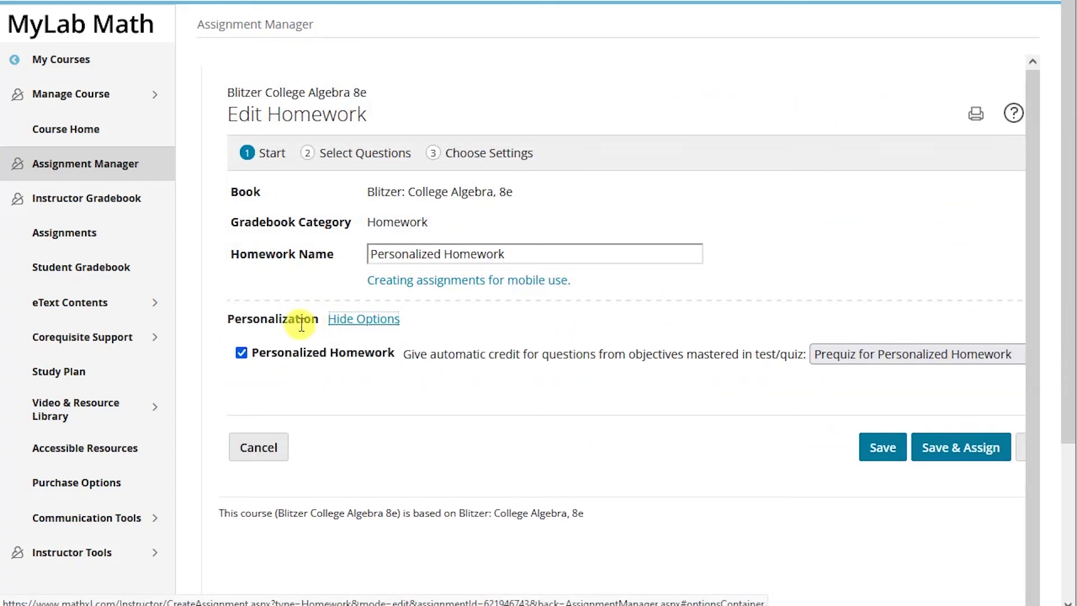
pyautogui.click(860, 354)
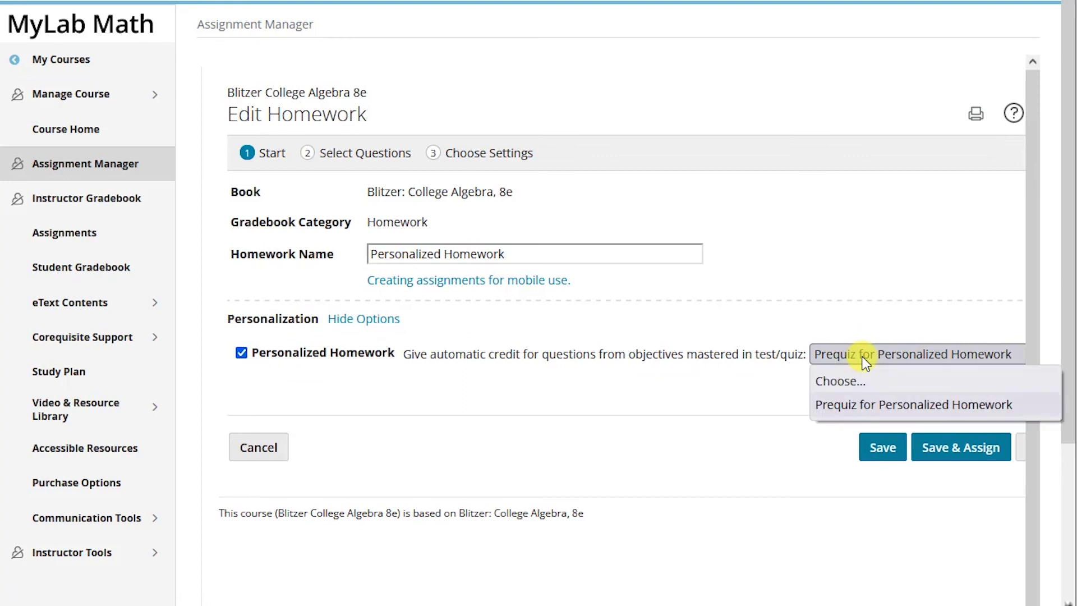
pyautogui.click(852, 408)
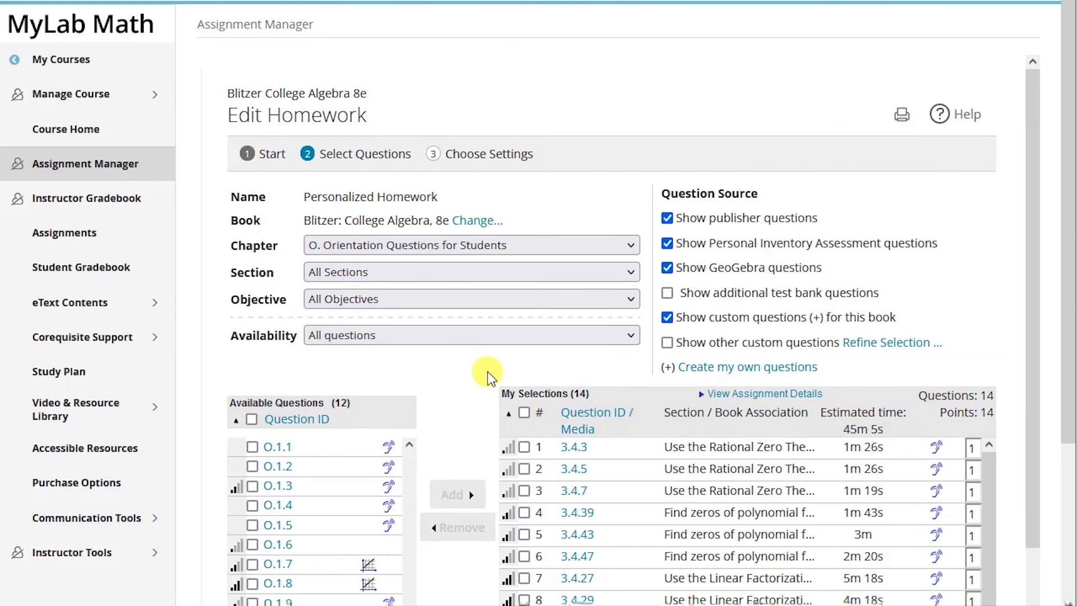
# - Review the questions selected for Personalized Homework and return to the assignment's start page
pyautogui.scroll(-1, 494, 370)
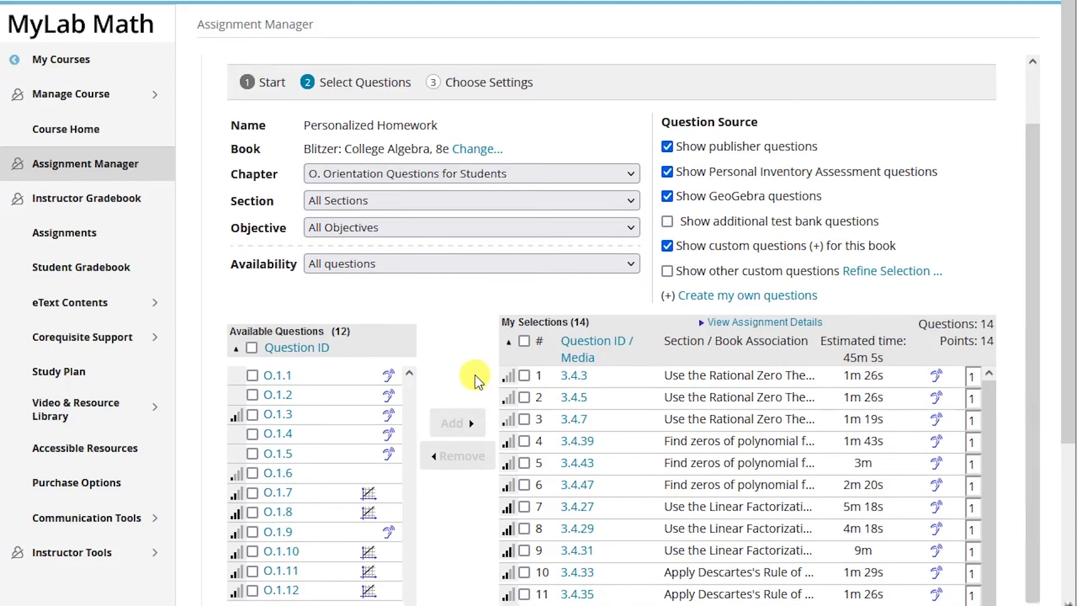
pyautogui.scroll(-2, 475, 380)
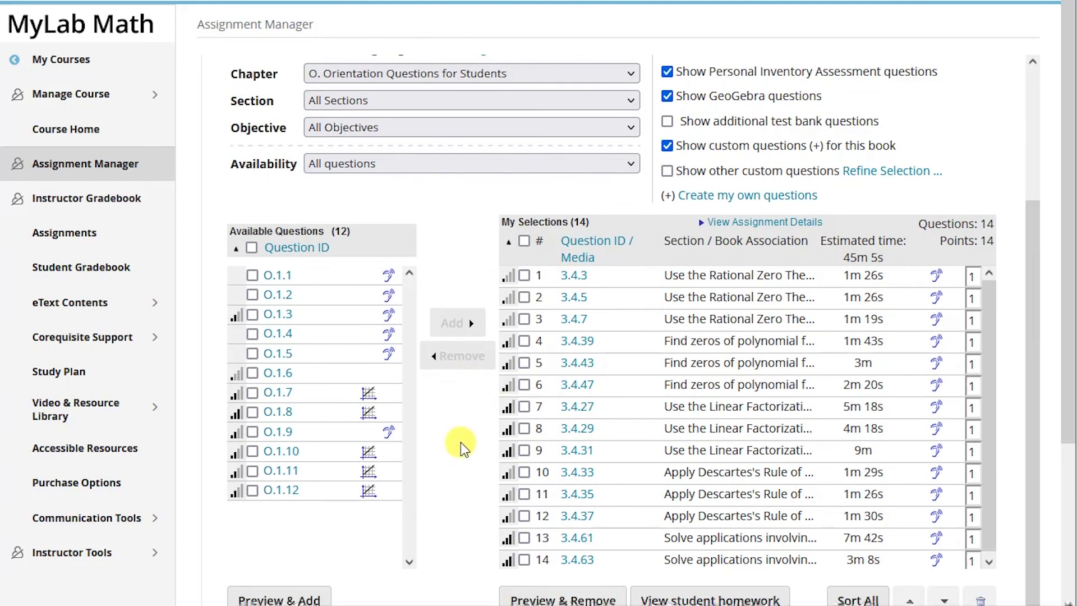
pyautogui.scroll(-1, 470, 238)
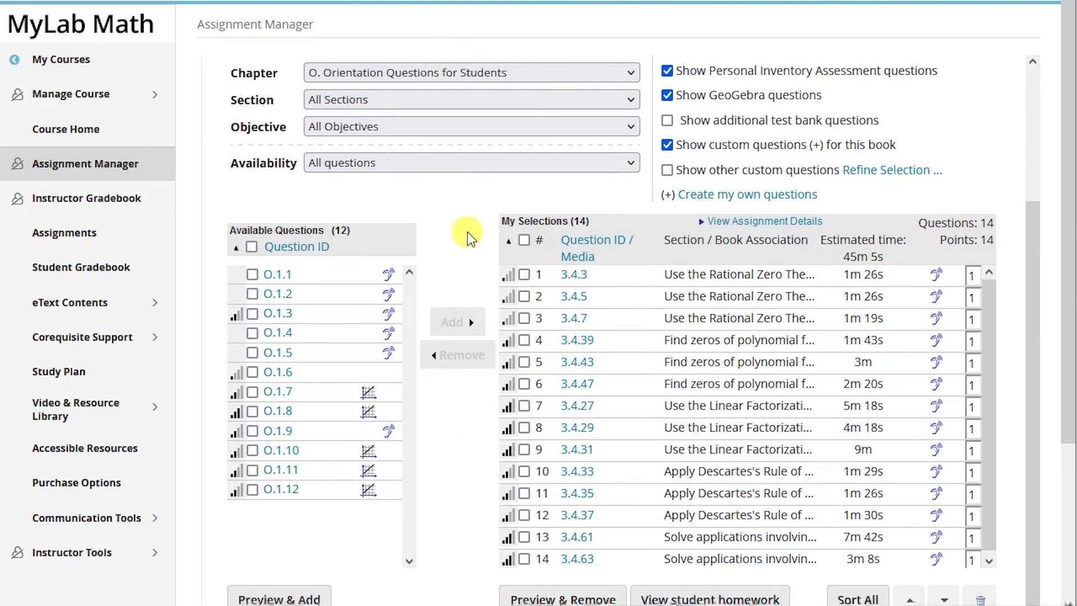
pyautogui.scroll(-3, 774, 435)
pyautogui.click(749, 470)
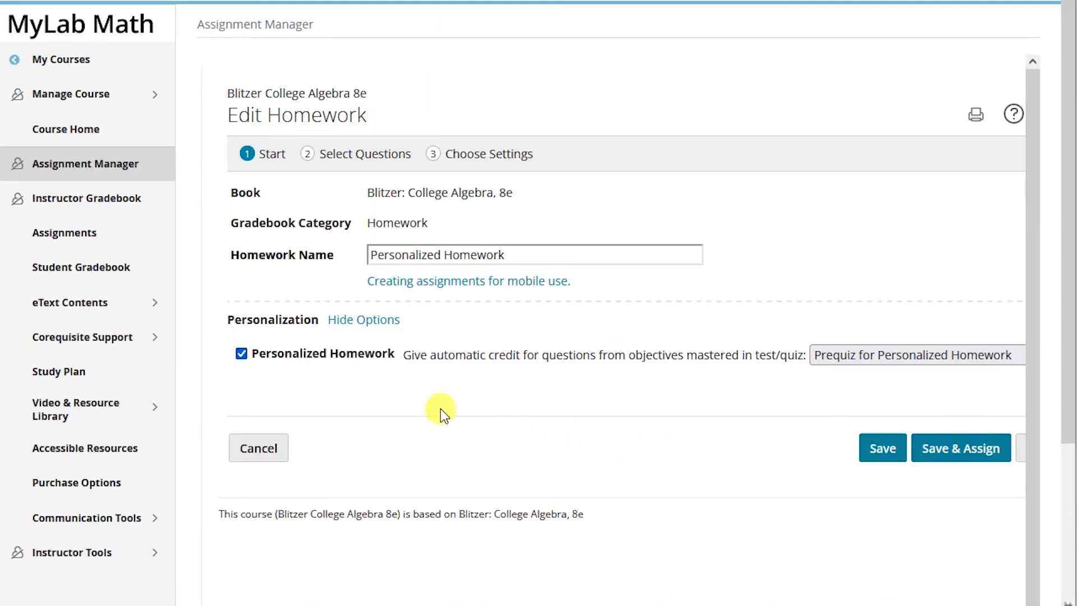
# - With personalization switched off, add the 3.4 Obj 1, 2 and 3 media to the homework, sort all selections, and switch personalization back on
pyautogui.click(241, 354)
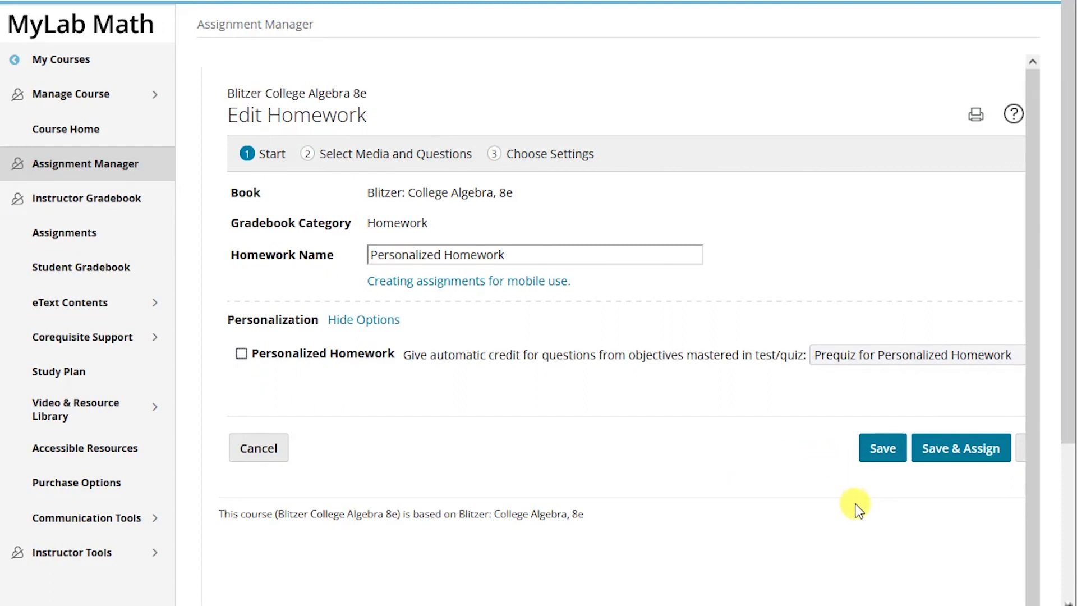
pyautogui.click(1027, 455)
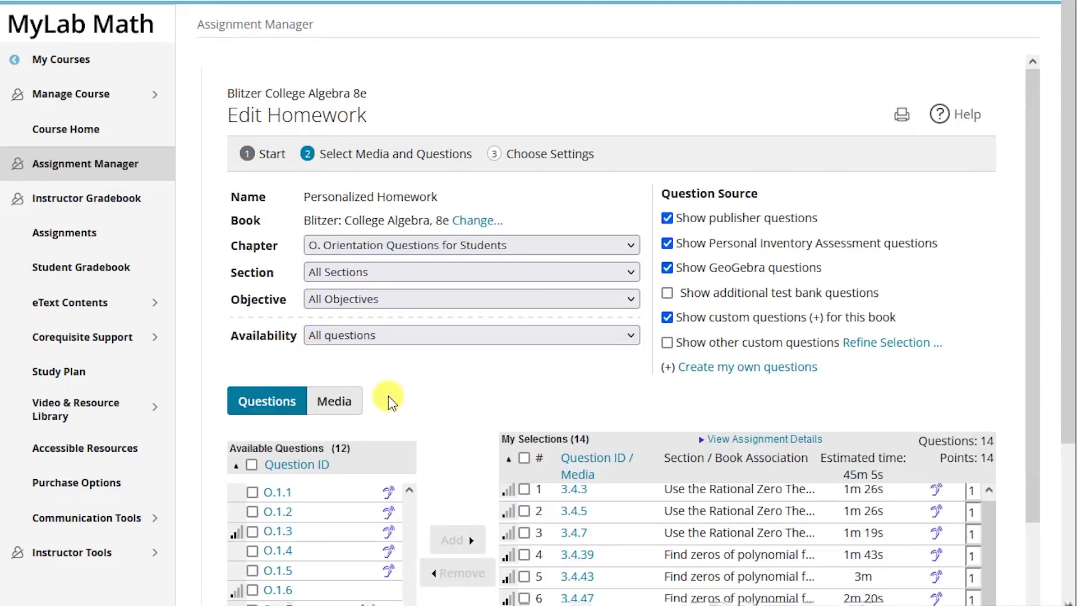
pyautogui.scroll(-1, 387, 401)
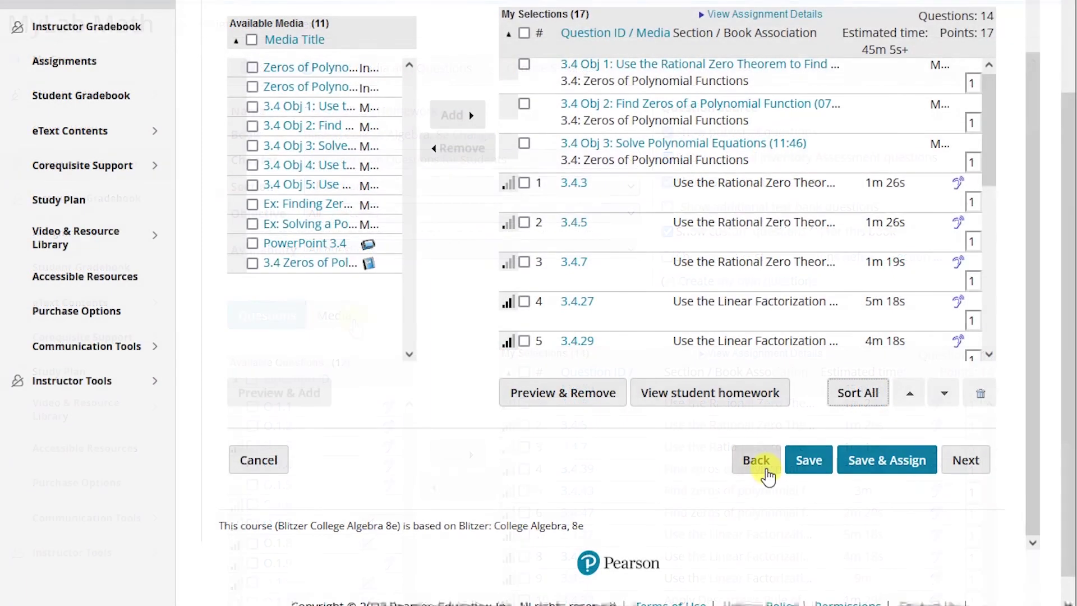
pyautogui.click(824, 392)
pyautogui.click(240, 182)
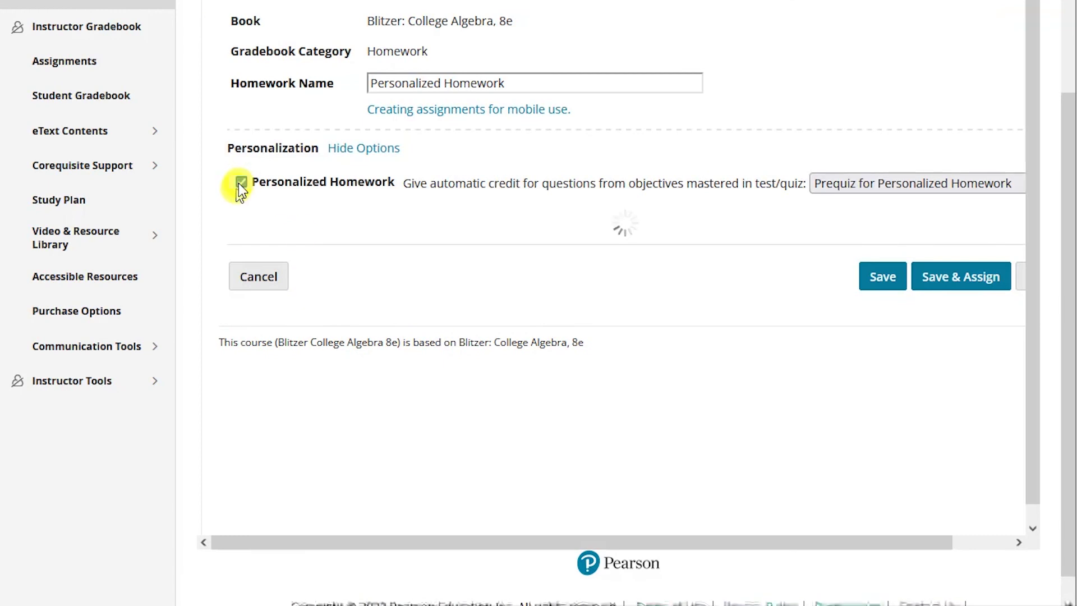